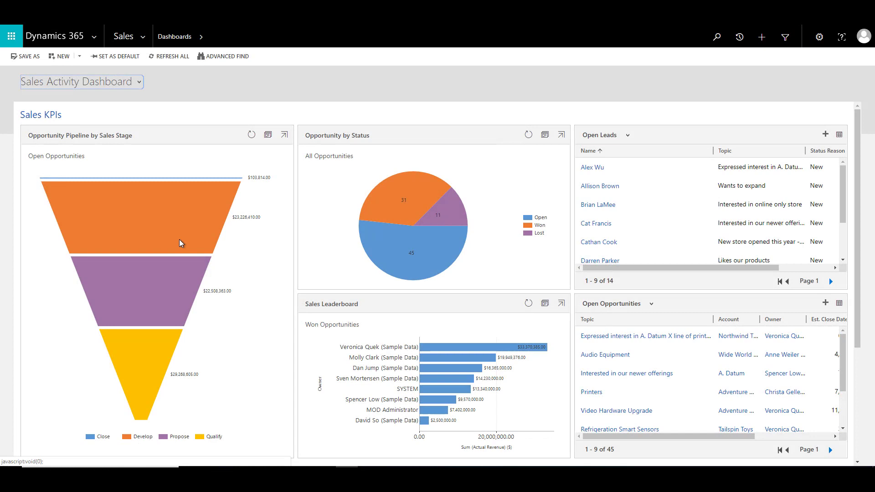
- Go to the Settings area and open the Email Configuration page under System
click(143, 40)
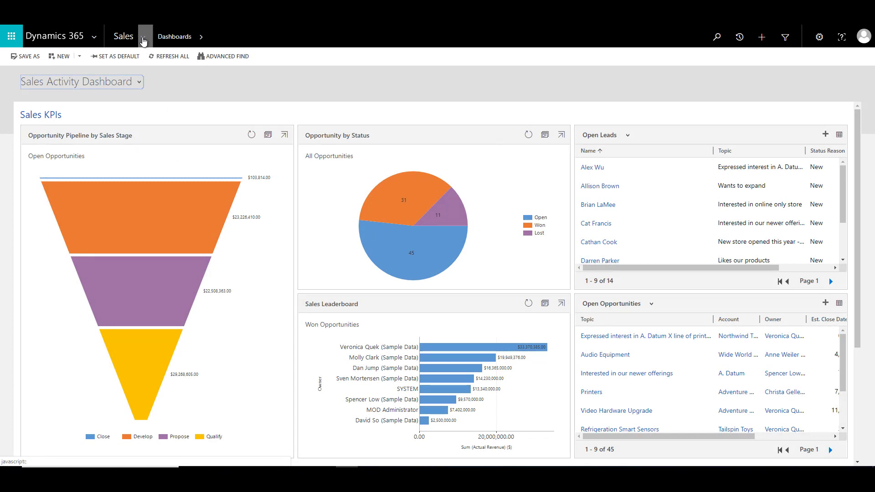
click(515, 70)
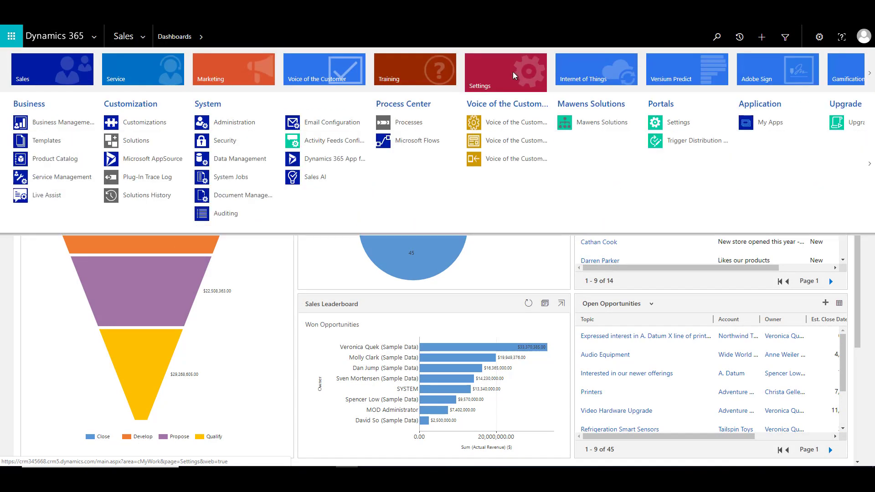
click(330, 128)
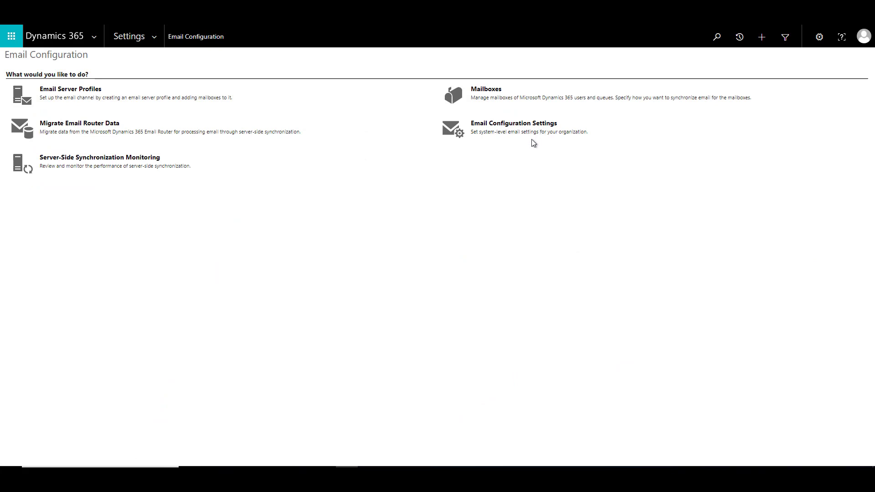
- In Email Configuration Settings, set Process Email Using to Server-Side Synchronization
click(520, 127)
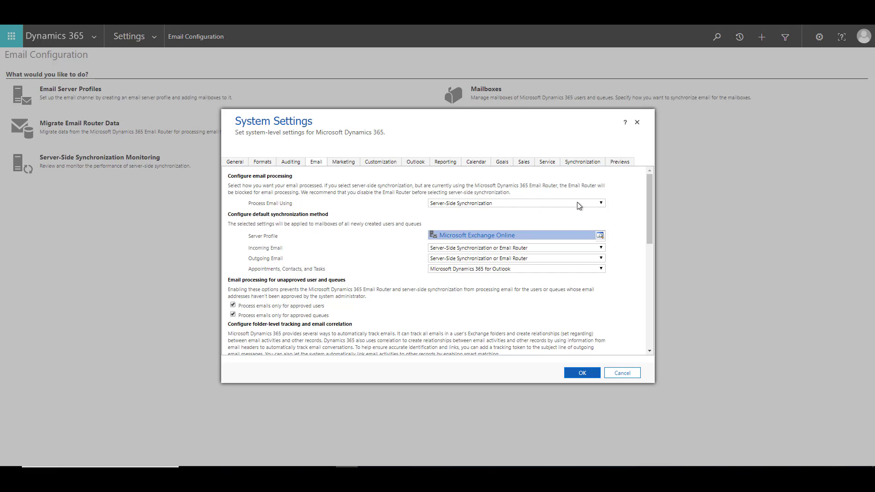
click(547, 204)
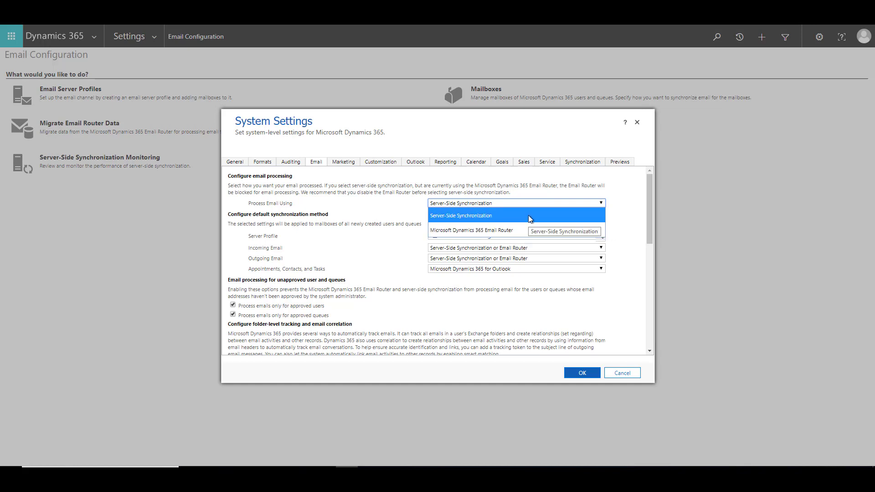
click(578, 215)
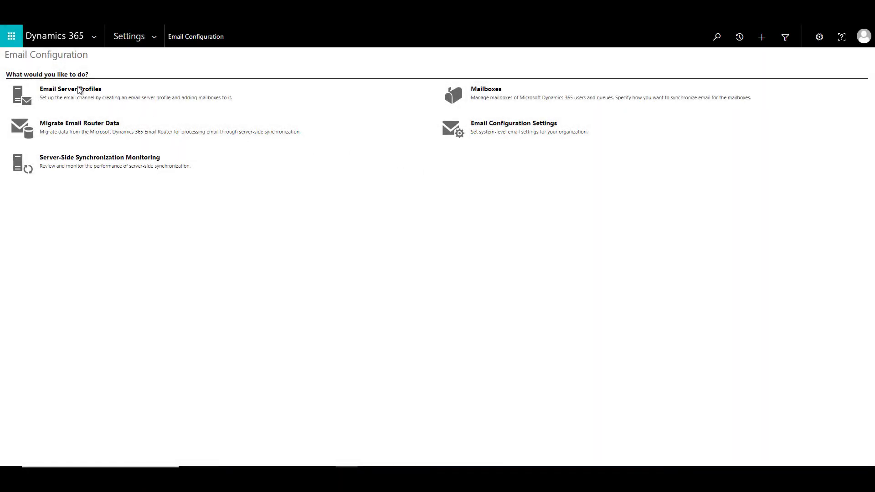
- Open Email Server Profiles, dismiss the Pending Email Approval notice, and show the NEW profile types
click(75, 89)
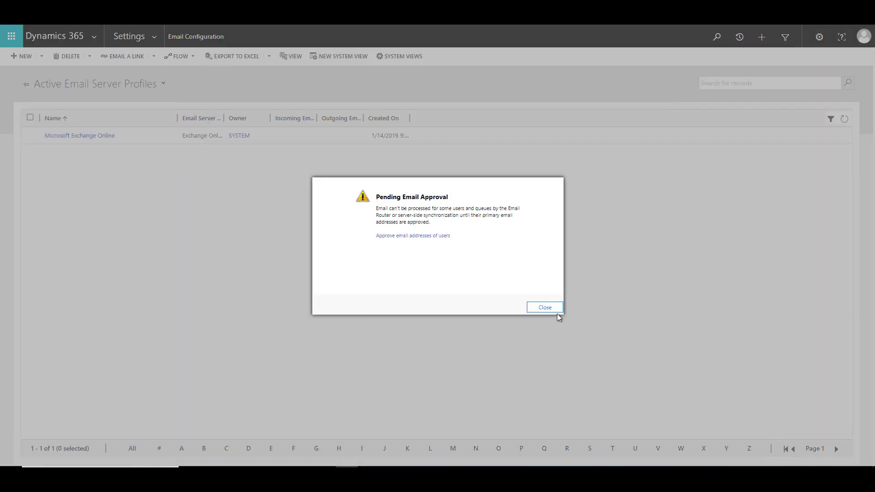
click(542, 307)
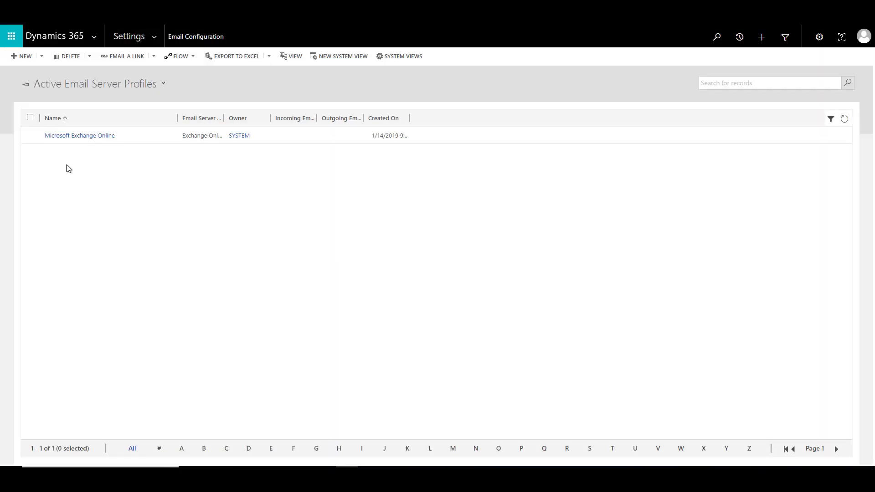
click(44, 58)
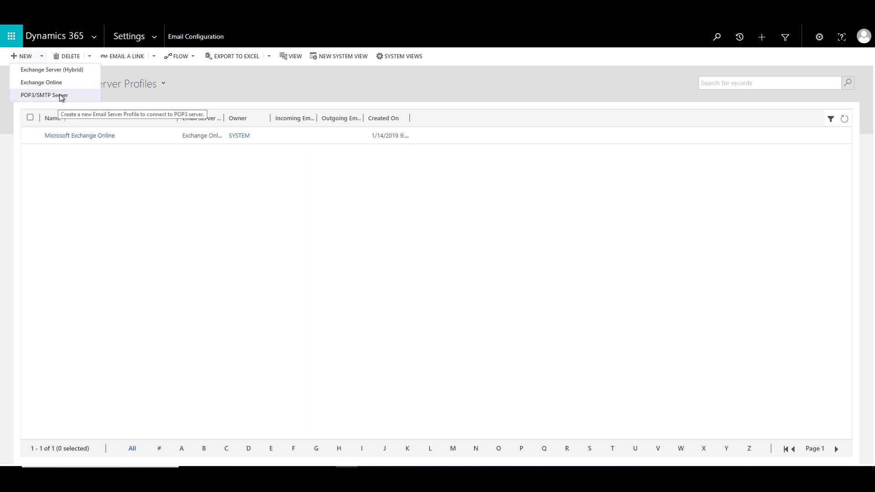
click(49, 75)
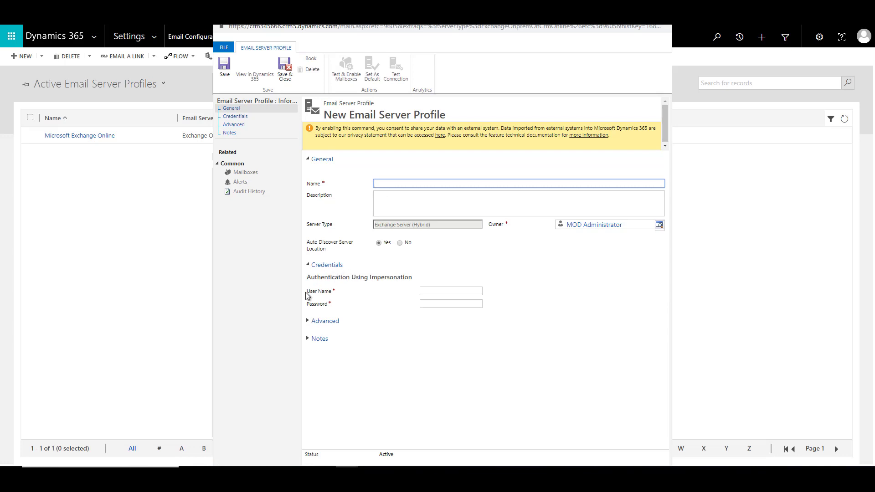
click(309, 322)
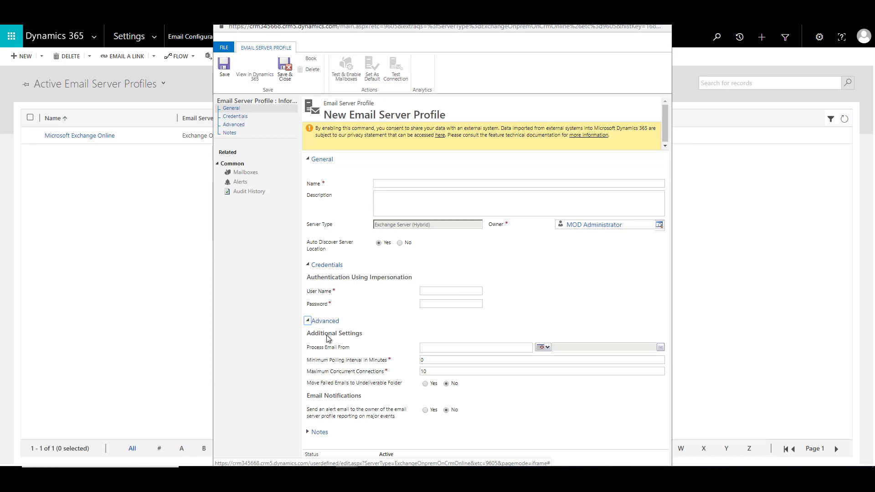
click(42, 61)
click(42, 60)
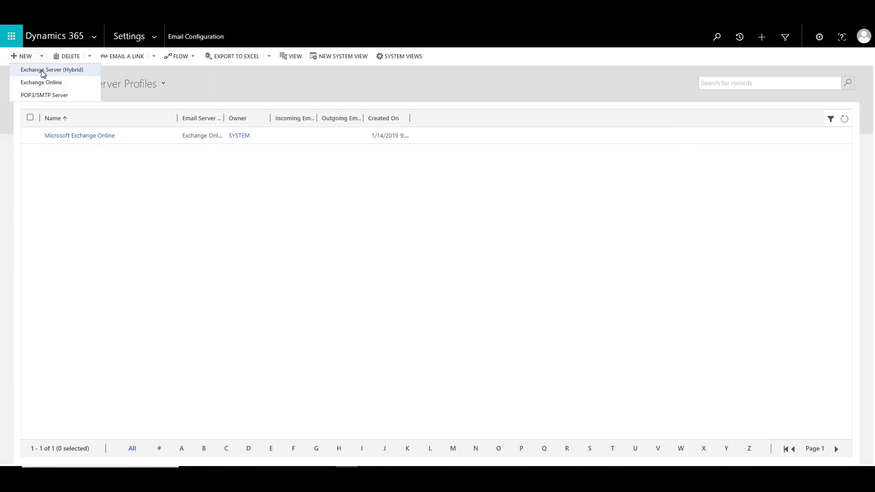
click(46, 83)
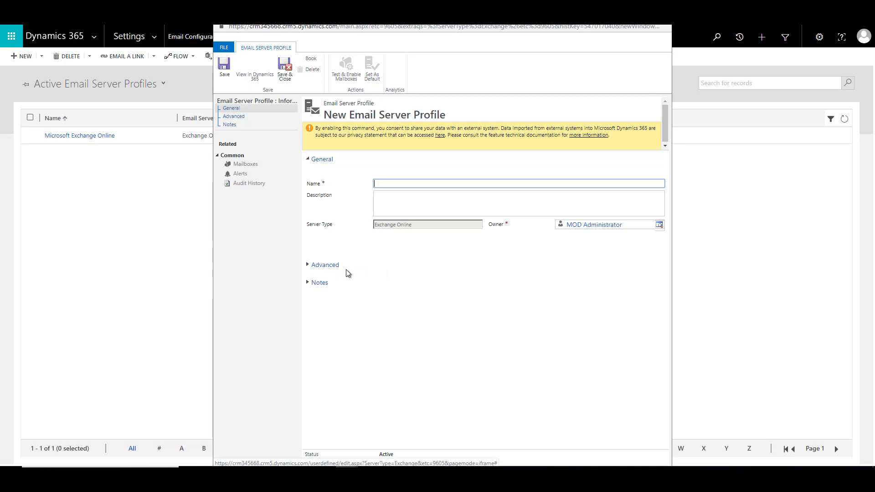
click(41, 56)
click(41, 56)
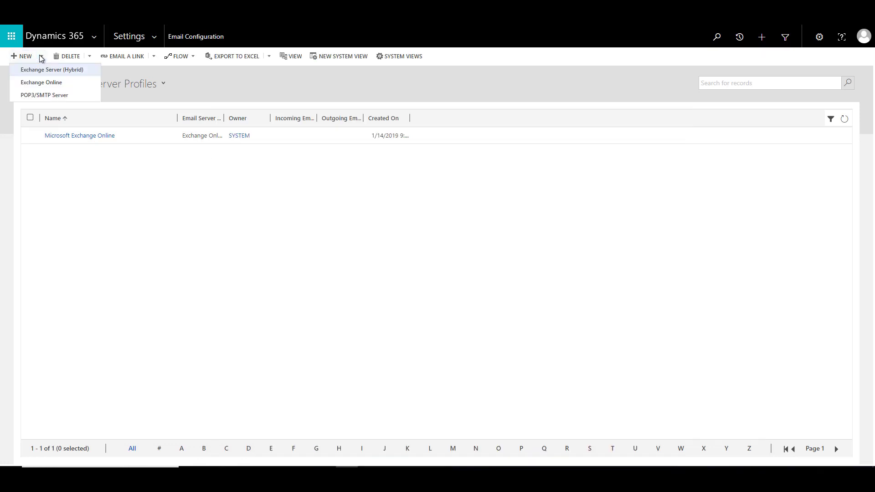
click(64, 95)
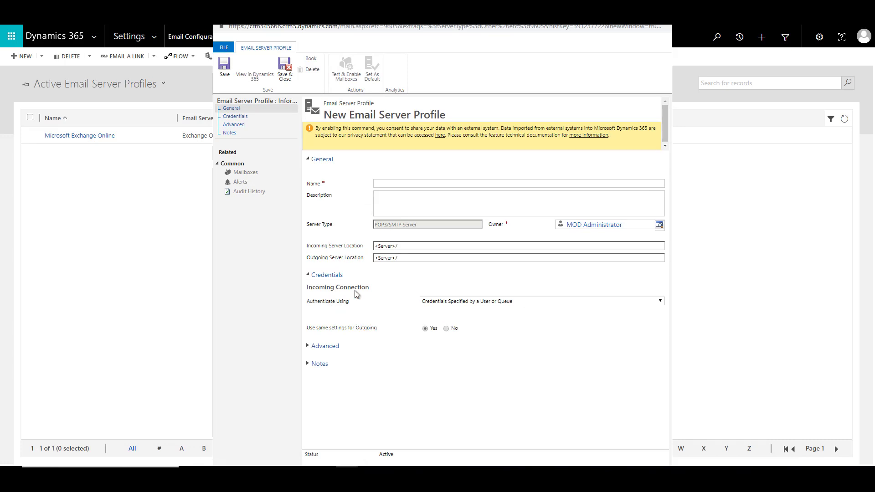
click(306, 347)
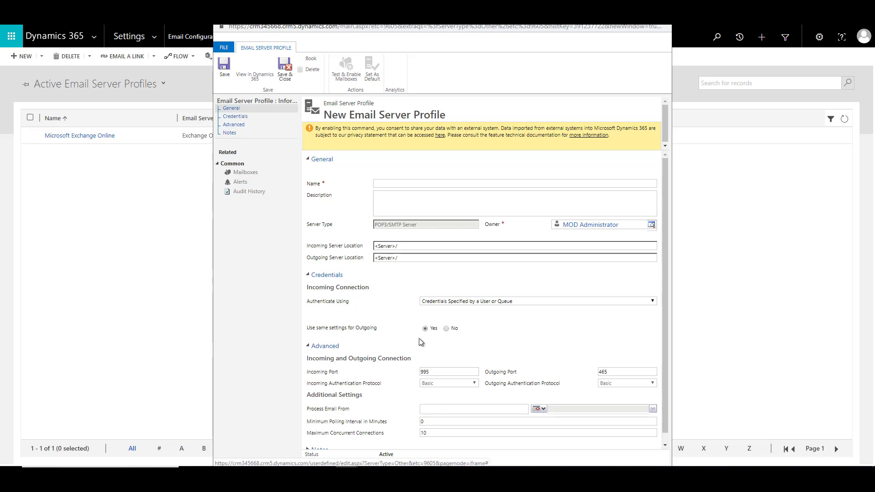
key(ctrl+w)
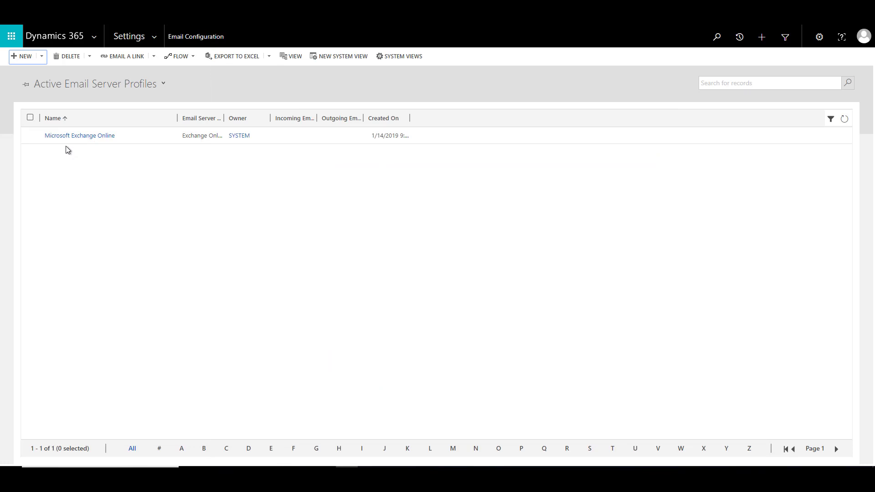
- Open the Microsoft Exchange Online profile and expand its Advanced section to see Process Email From
click(78, 139)
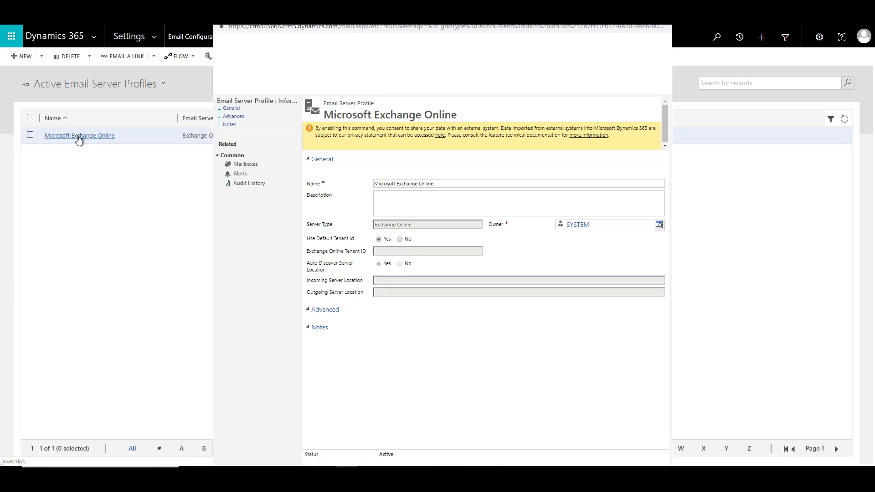
click(426, 183)
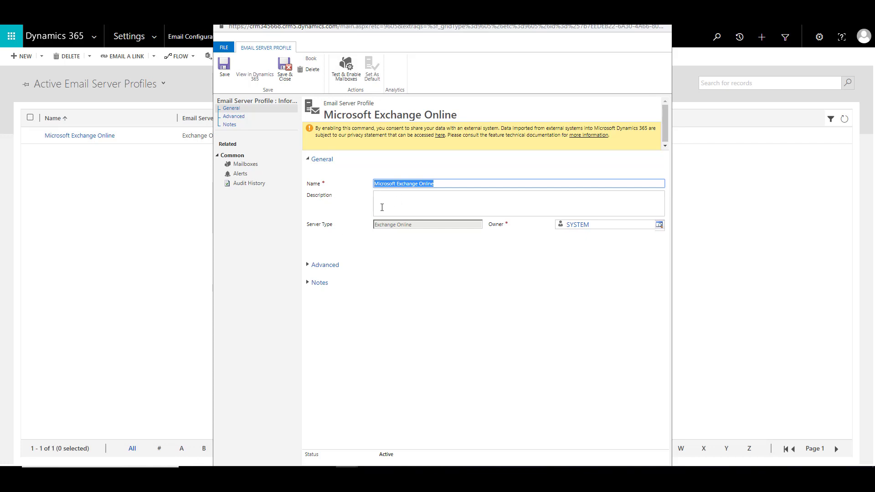
click(306, 265)
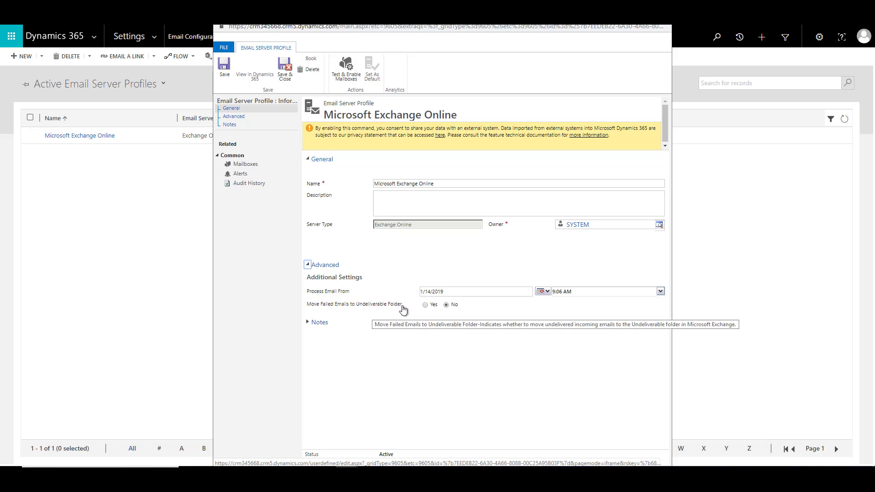
click(309, 323)
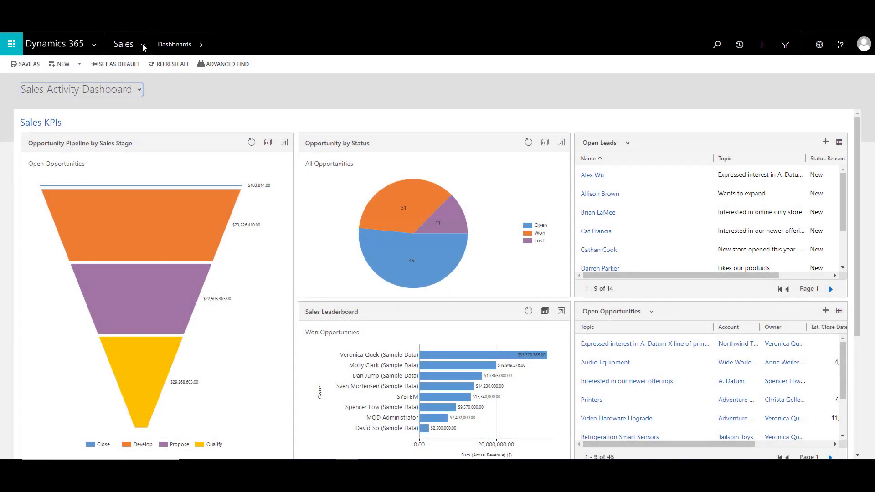
- Confirm System Settings' Email tab uses Server-Side Synchronization with the Microsoft Exchange Online profile
click(142, 44)
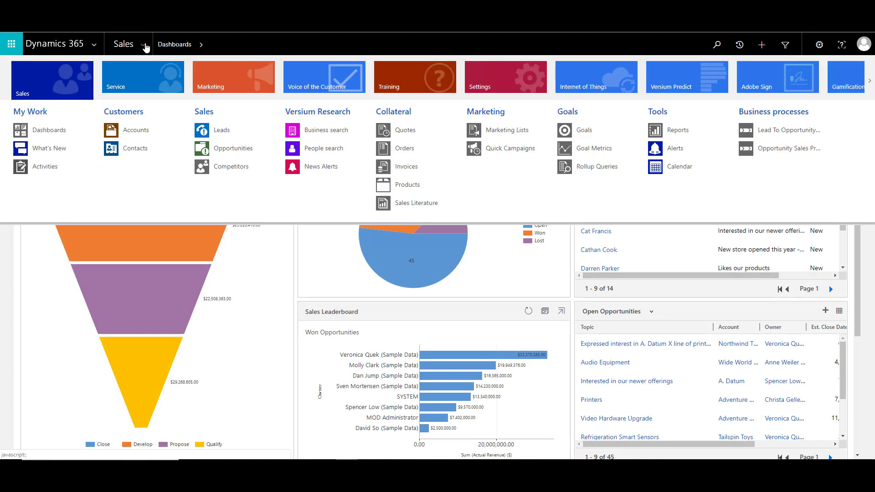
click(484, 89)
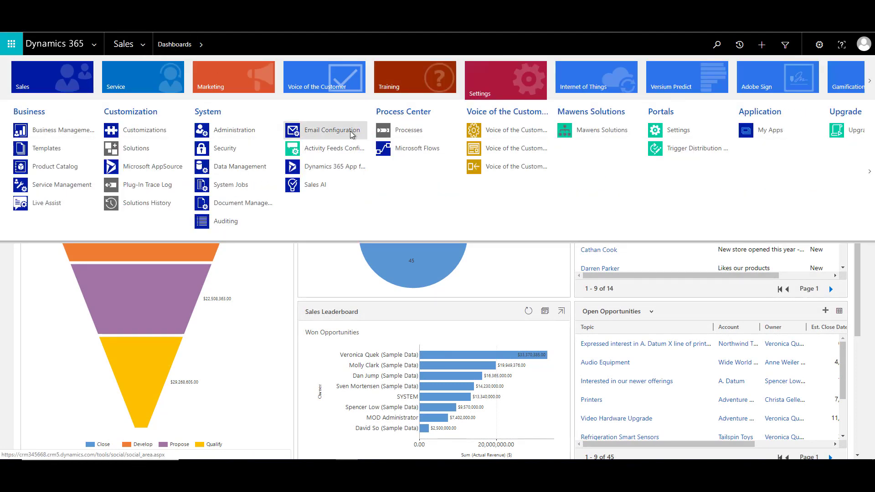
click(351, 132)
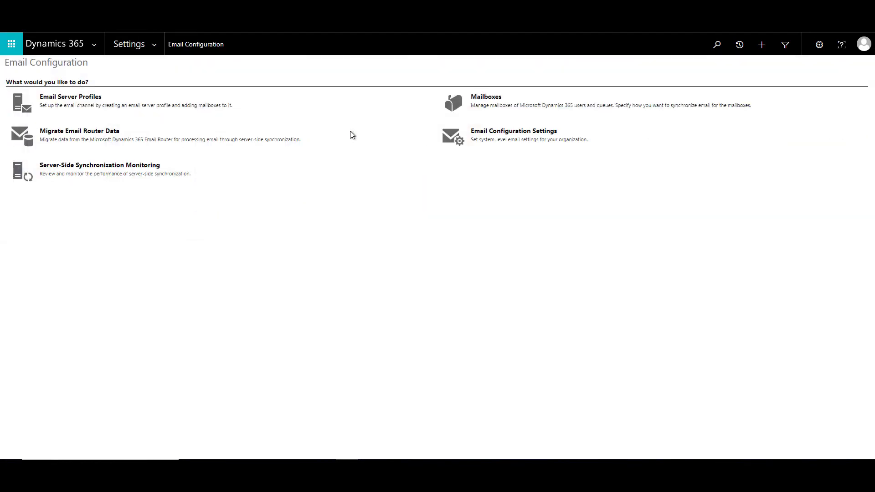
click(507, 136)
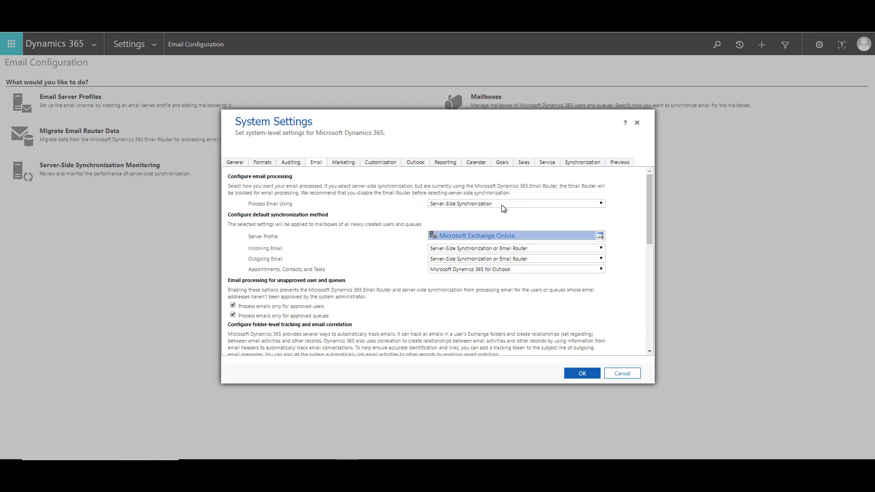
scroll(397, 279, down, 2)
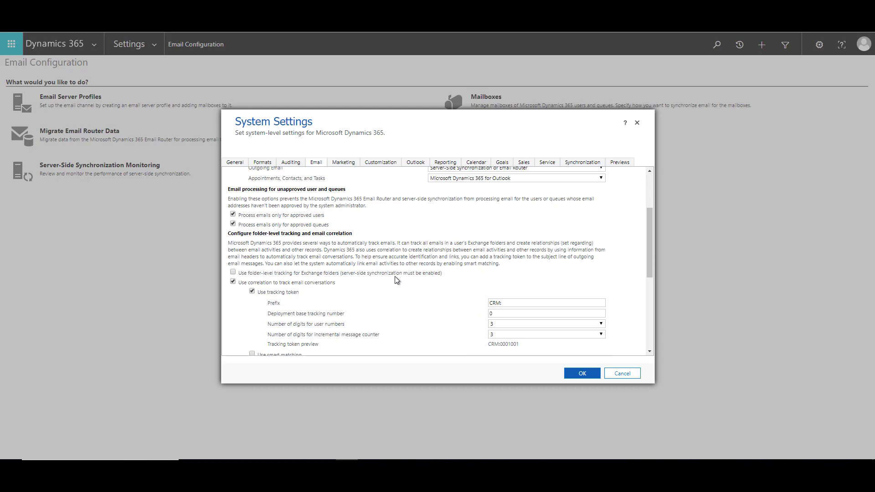
scroll(396, 279, down, 1)
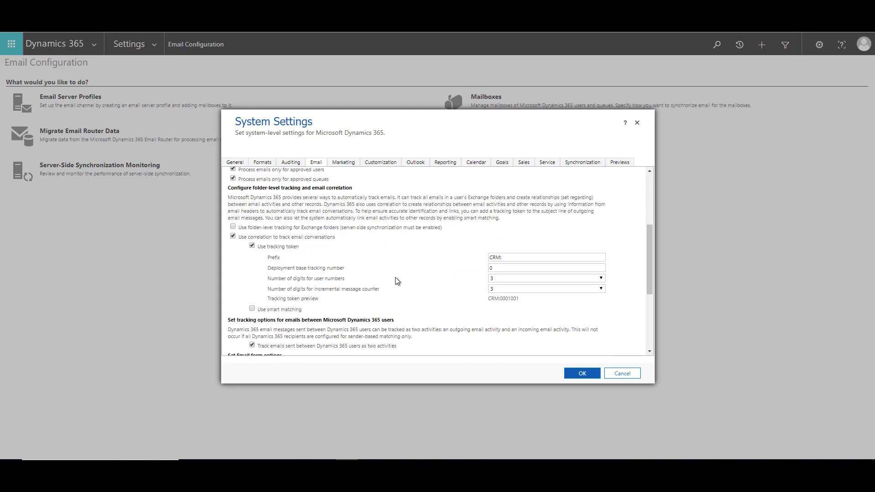
scroll(399, 280, up, 3)
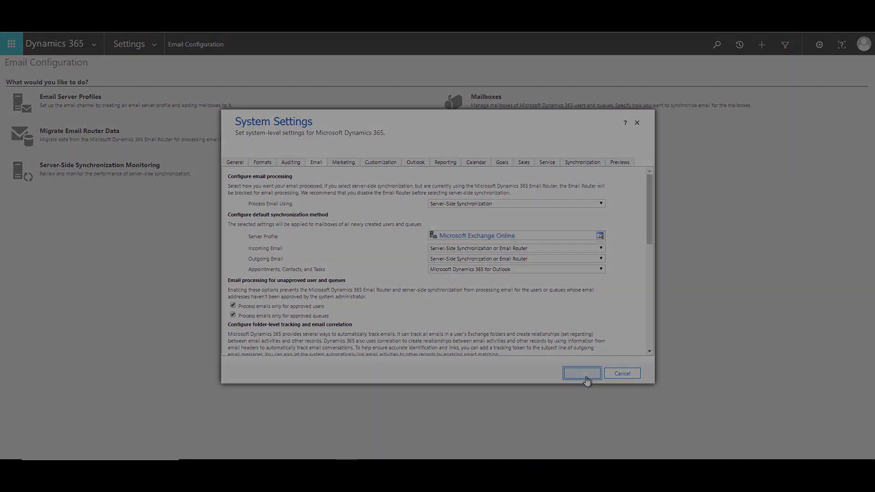
click(586, 376)
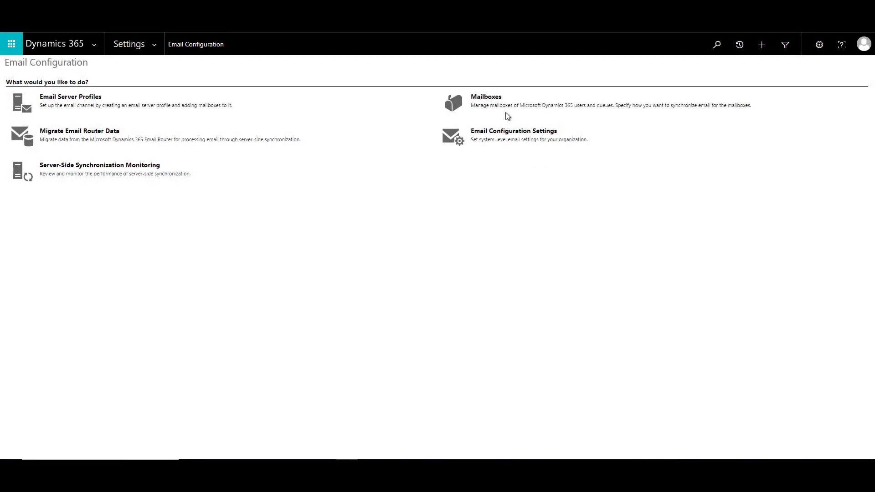
- Open the administrator's mailbox from the My Active Mailboxes list
click(484, 98)
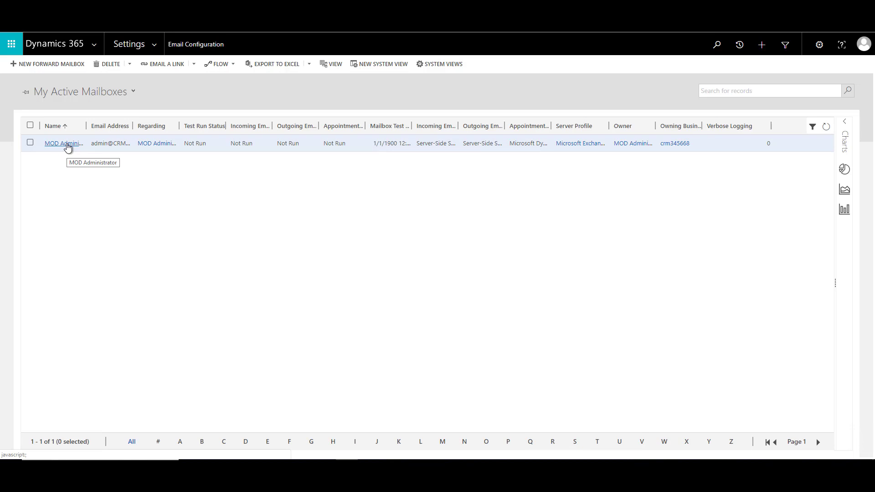
click(66, 144)
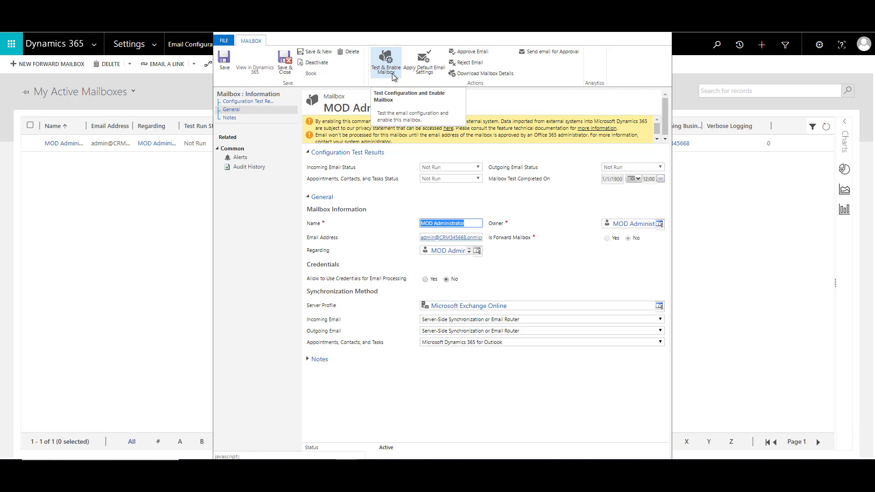
- Approve the mailbox's primary email, then Test & Enable it, allowing sync switching from another organization
click(479, 57)
click(494, 292)
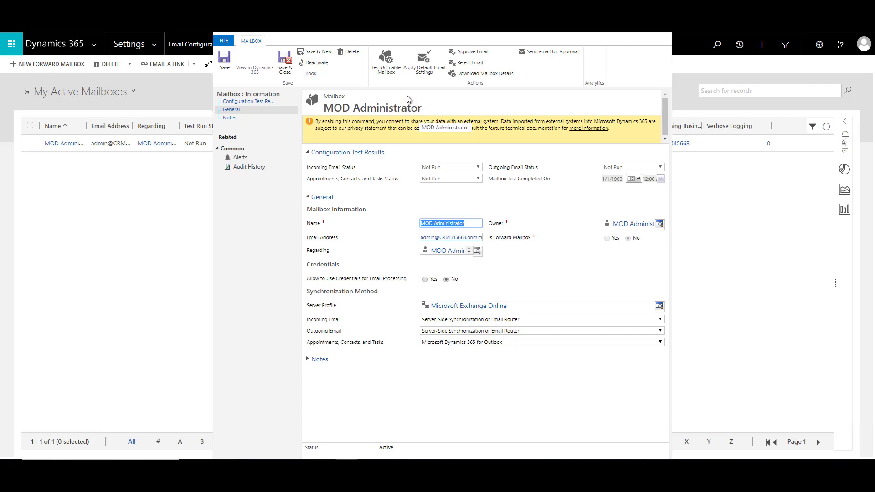
click(386, 64)
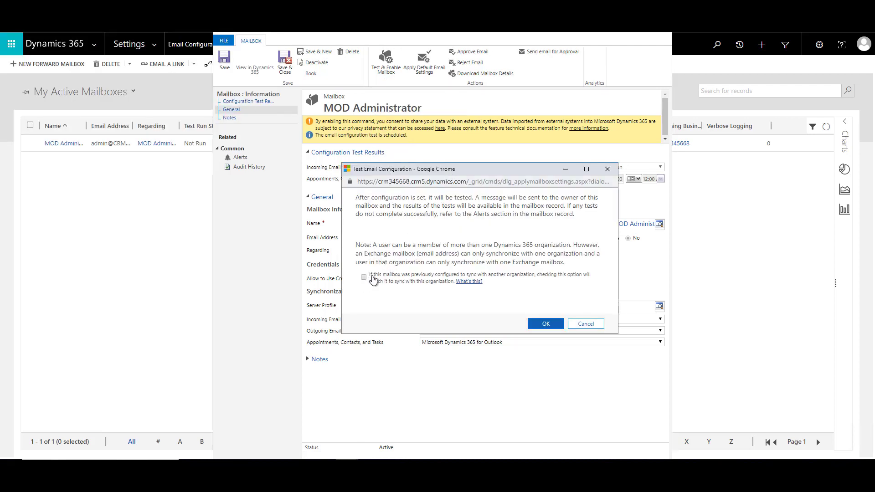
click(364, 277)
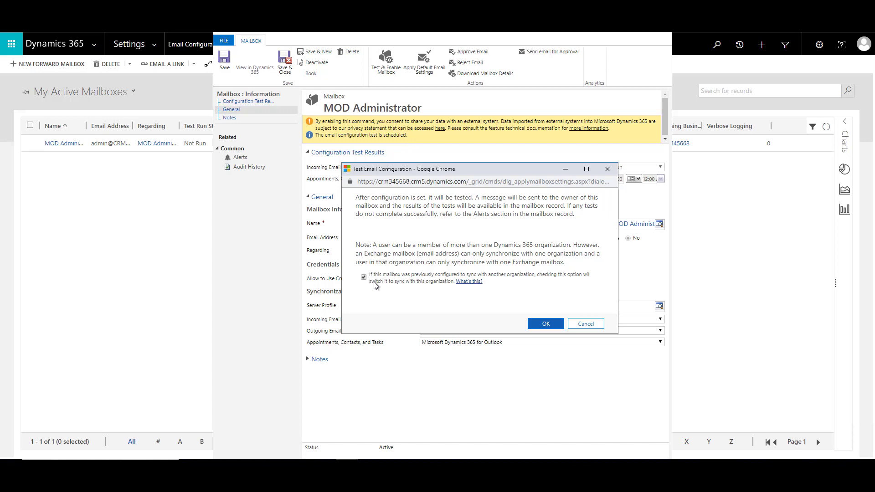
click(546, 324)
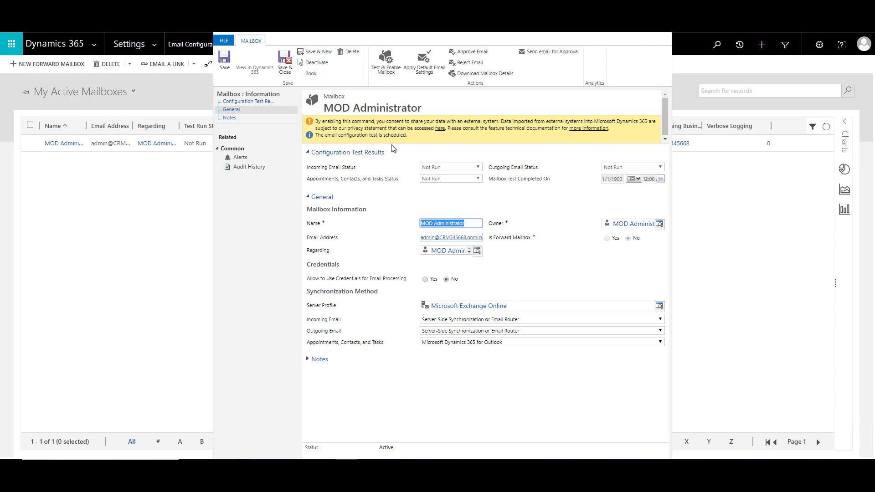
click(668, 28)
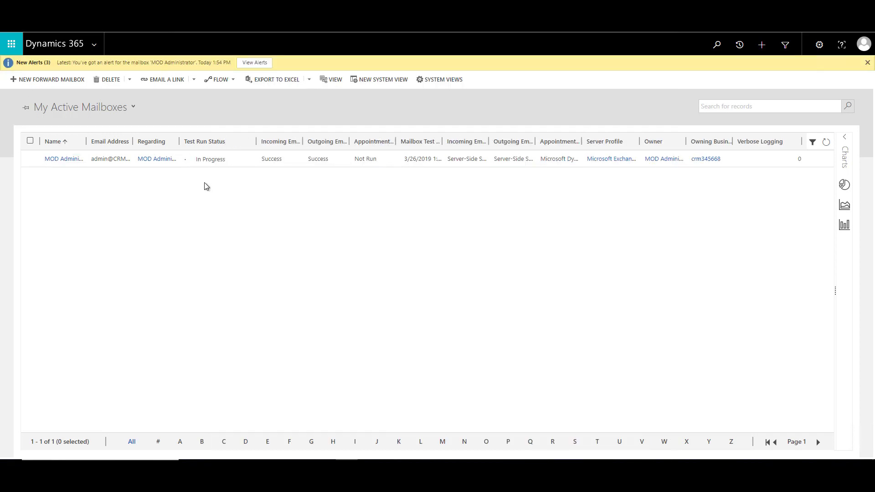